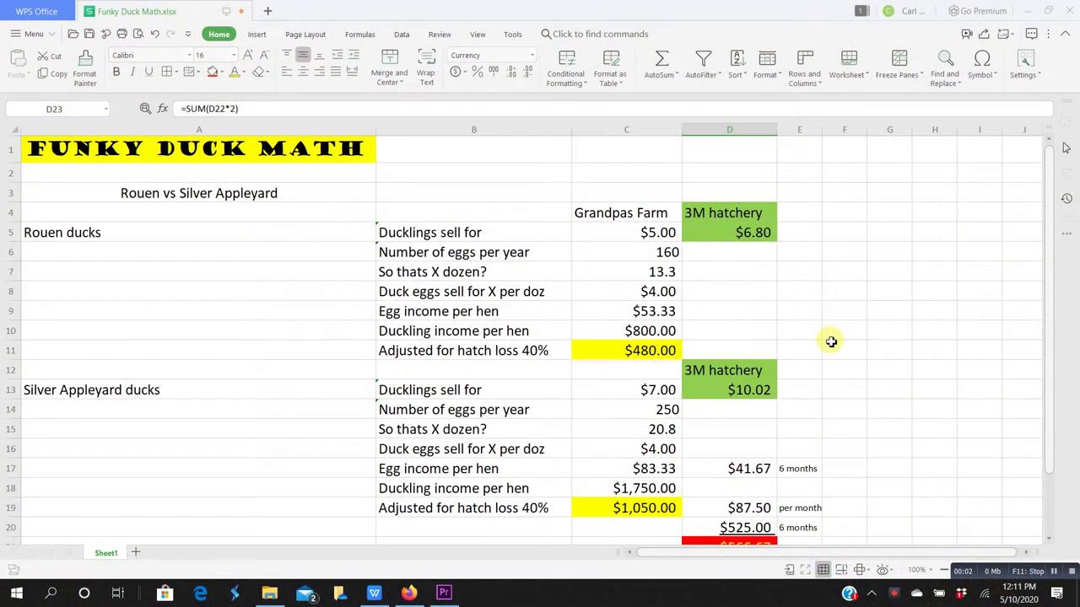
Examine the Rouen ducks figures for Grandpas Farm, from duckling price and eggs per year to egg income and hatch-loss-adjusted duckling income.
left_click(228, 197)
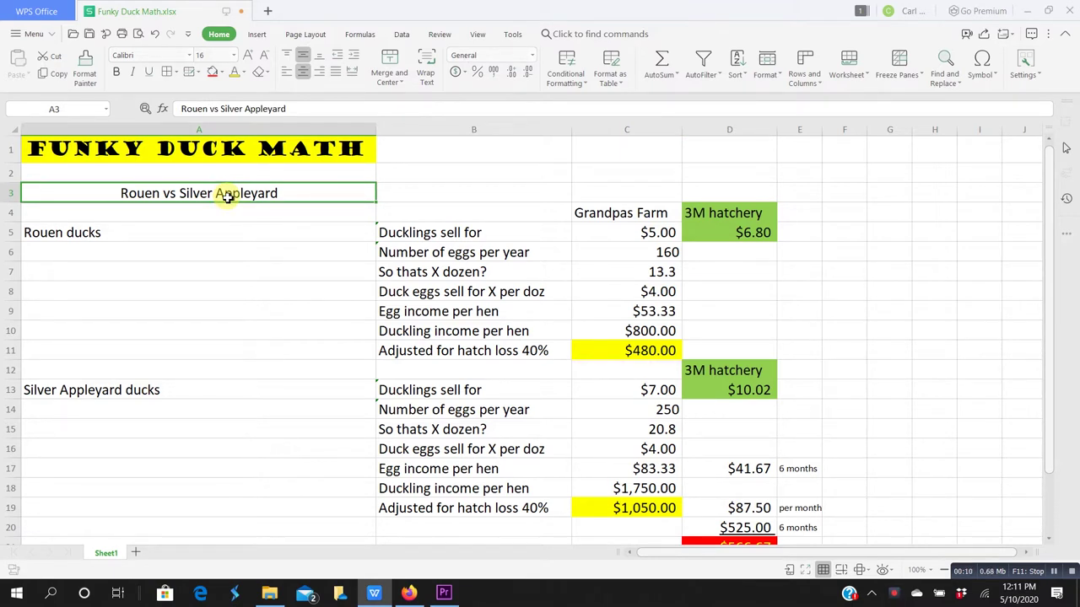
left_click(141, 233)
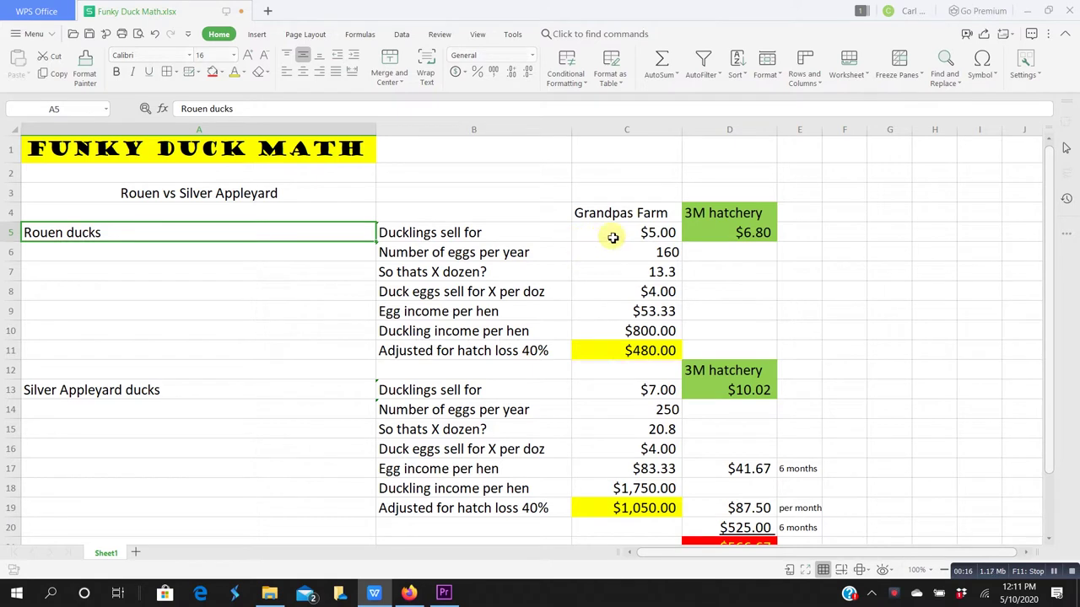
left_click(613, 237)
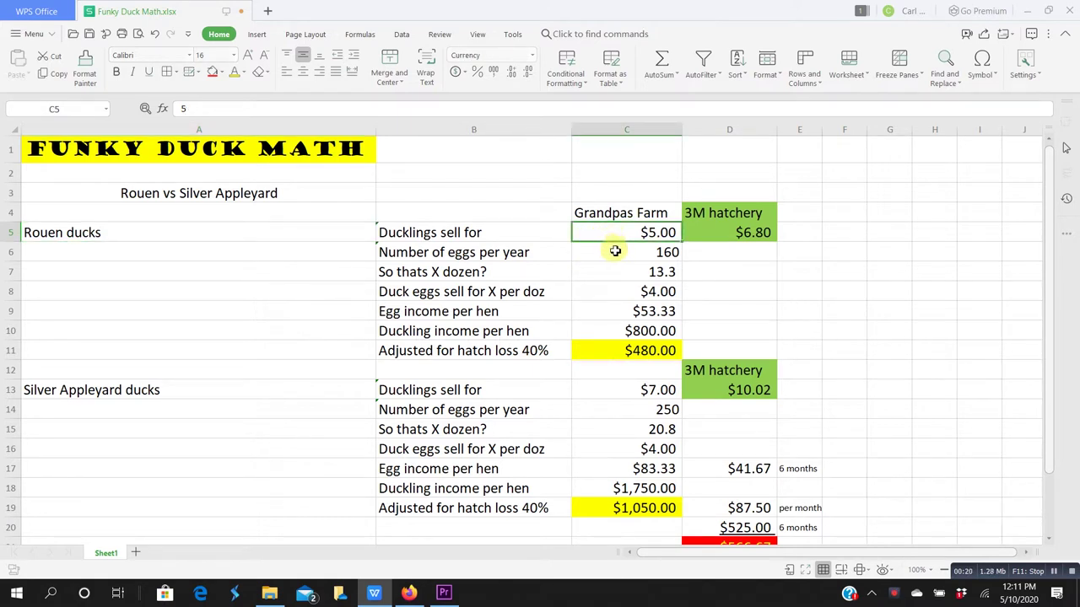
left_click(615, 256)
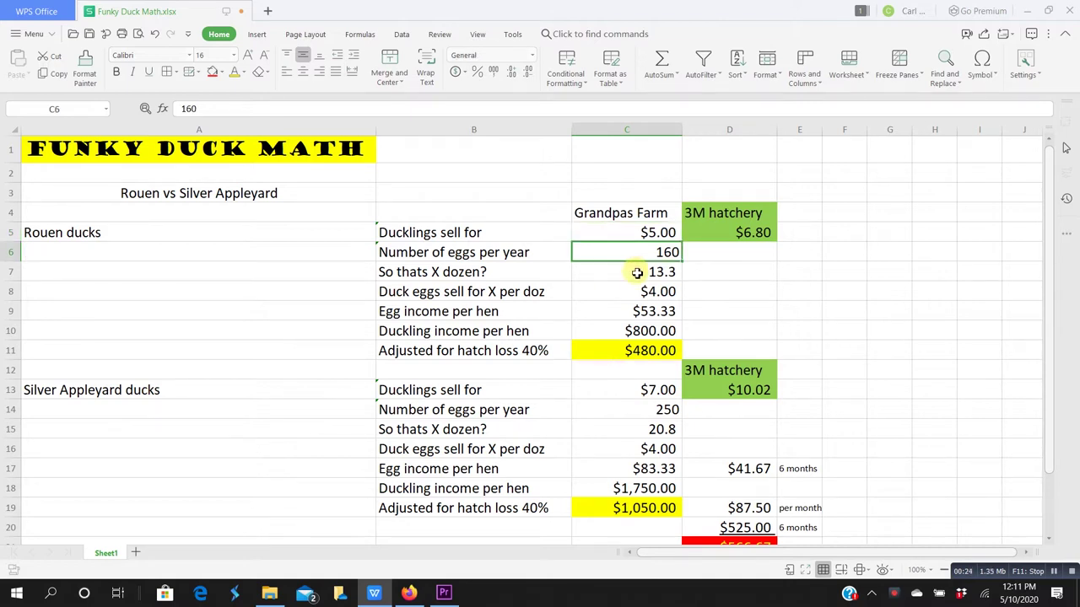
left_click(637, 273)
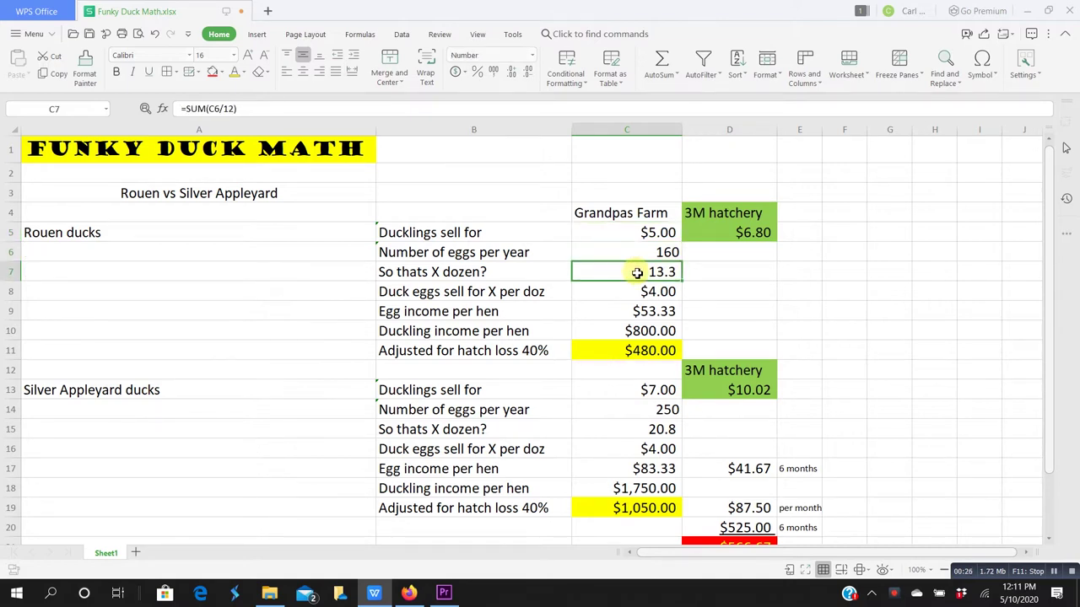
left_click(629, 293)
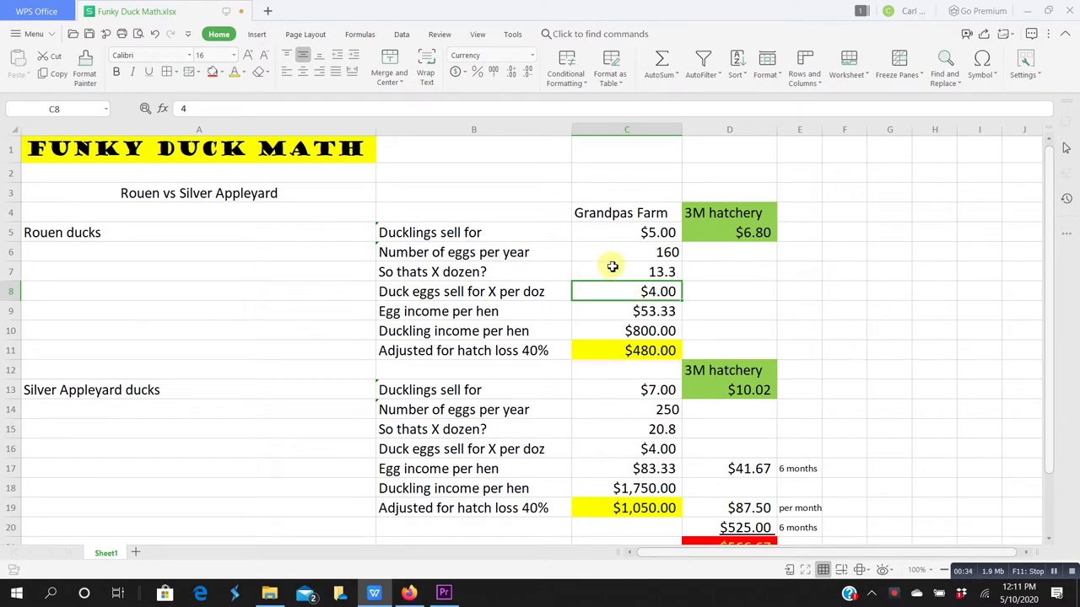
left_click(622, 311)
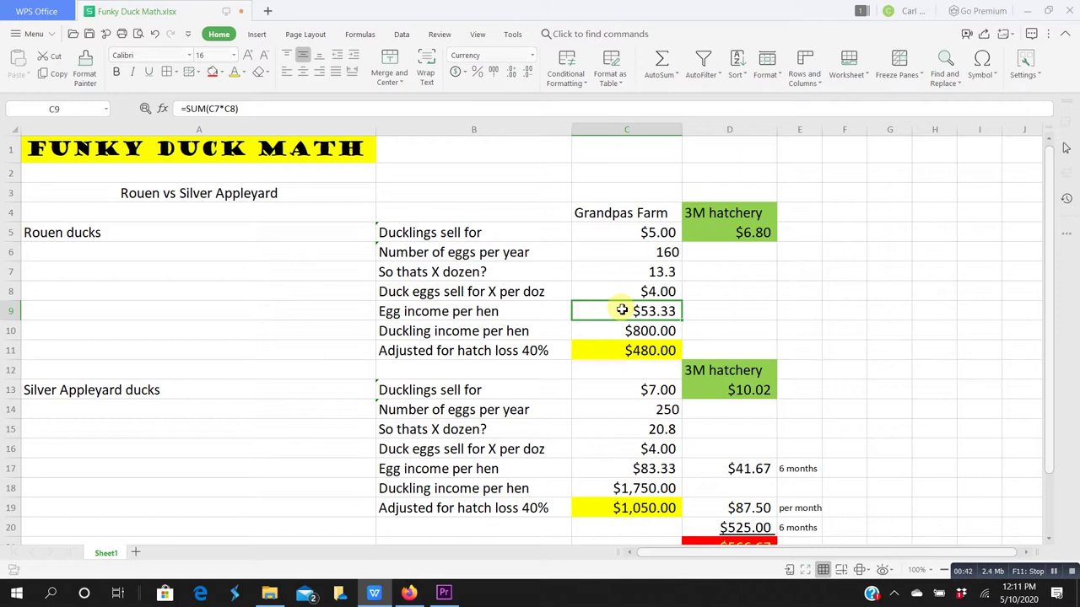
left_click(633, 258)
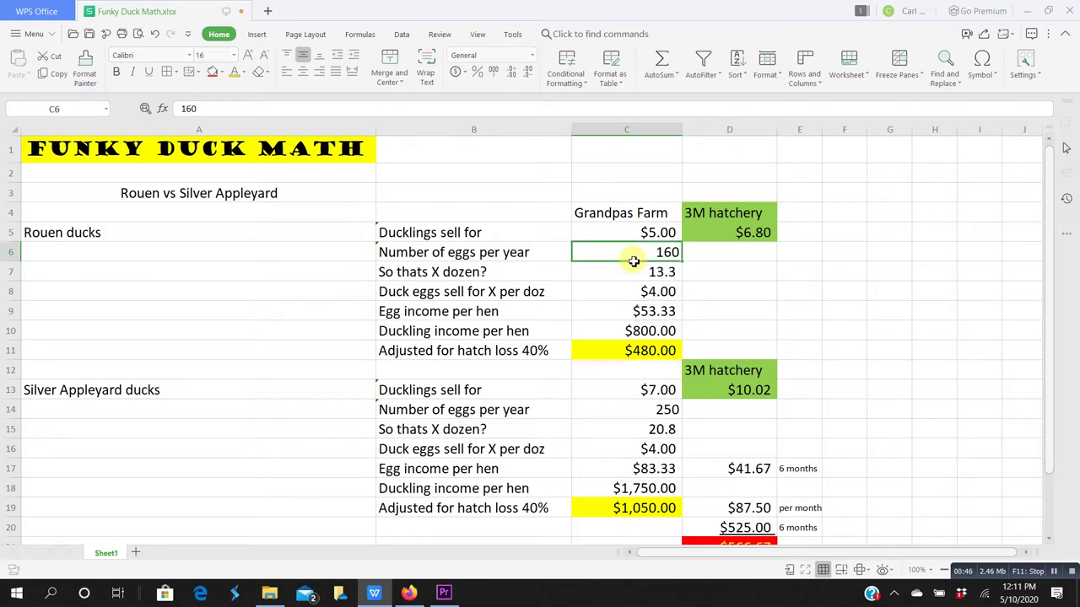
left_click(623, 336)
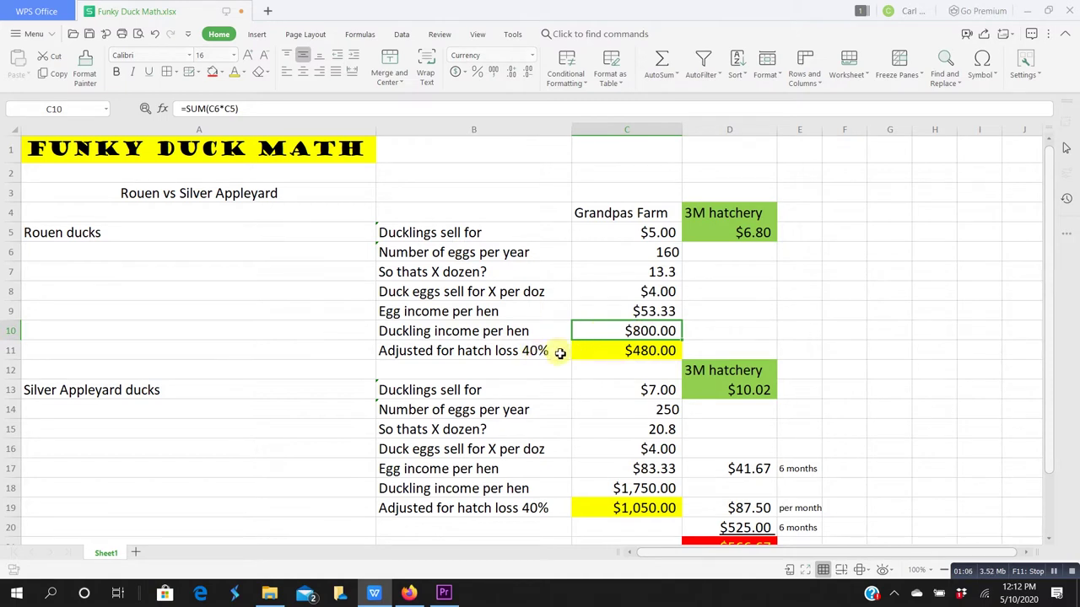
left_click(621, 351)
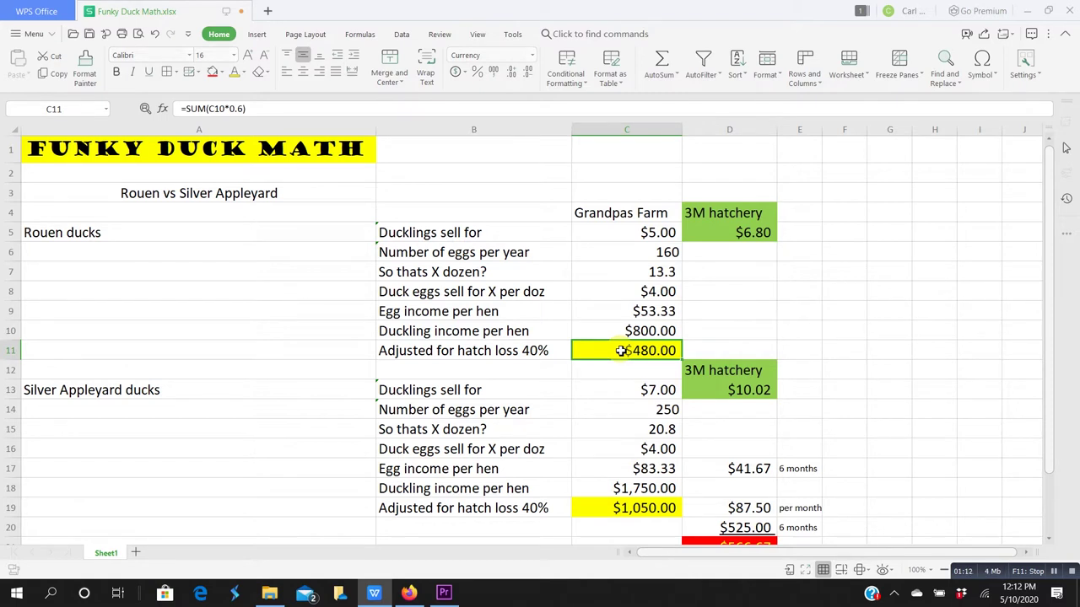
left_click(638, 253)
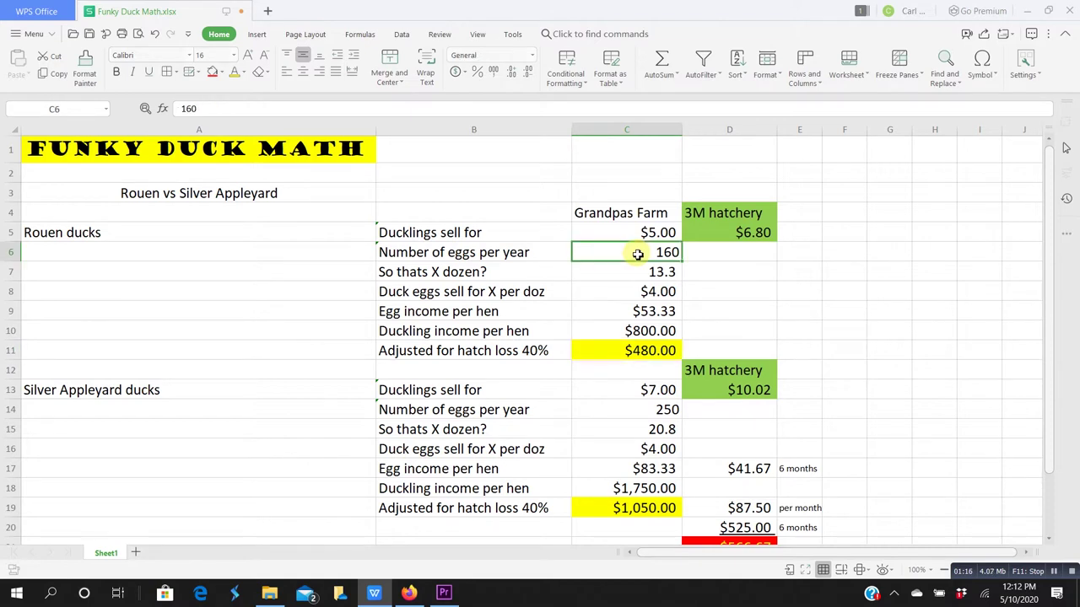
left_click(612, 352)
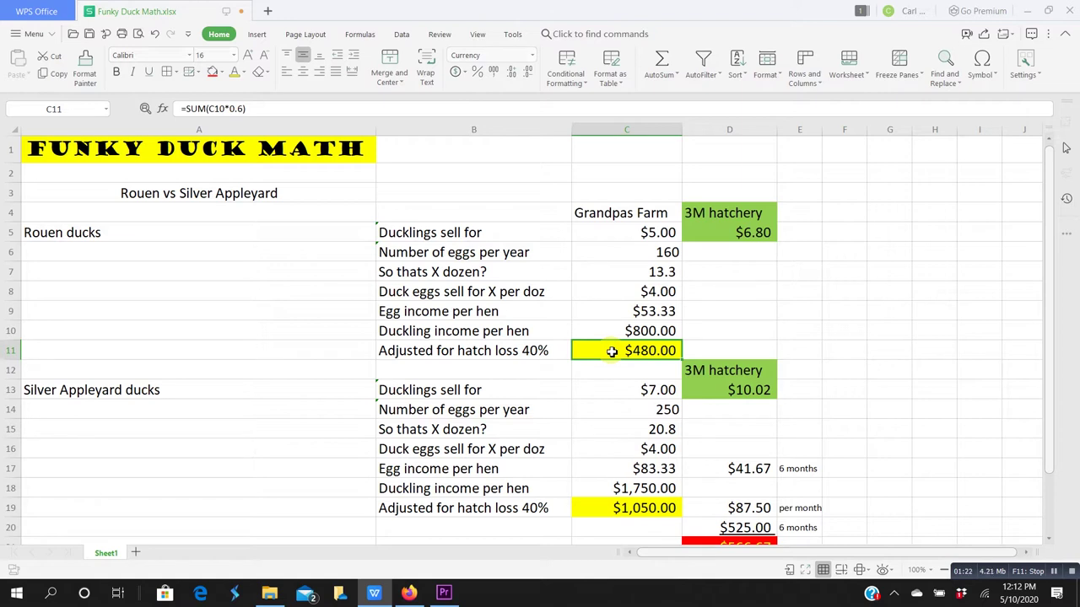
left_click(631, 235)
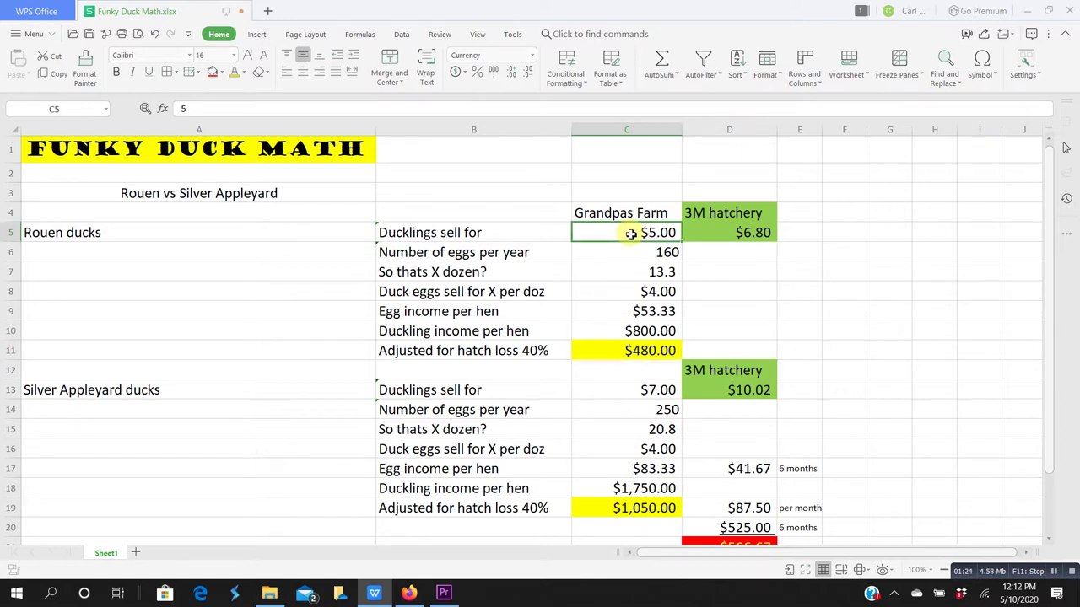
left_click(638, 353)
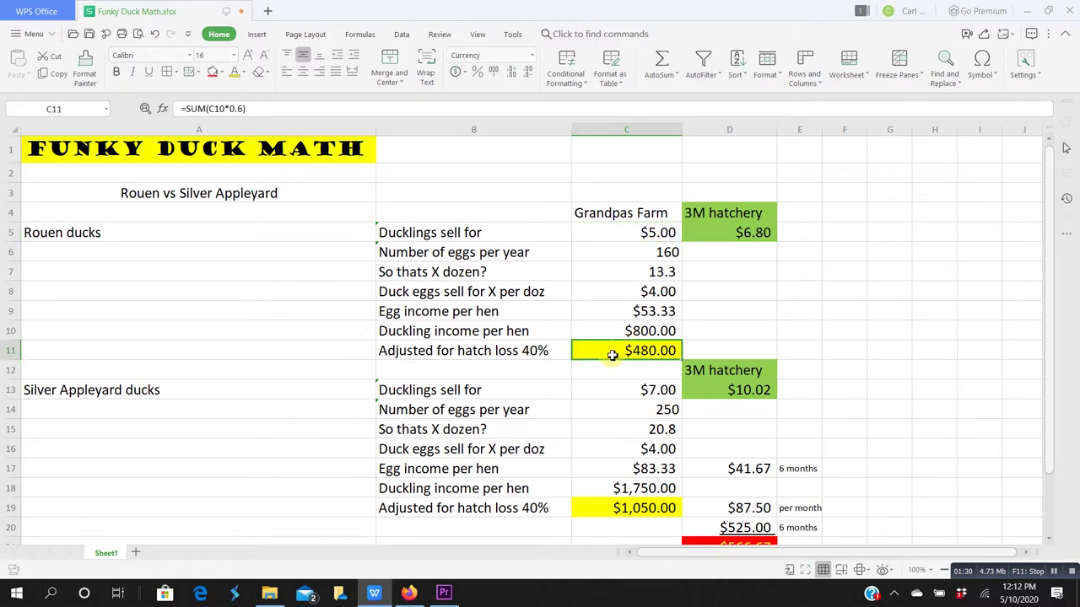
Examine the Silver Appleyard figures for duckling price, eggs per year, egg income and hatch-loss-adjusted duckling income, comparing the duckling price with Rouen.
left_click(203, 387)
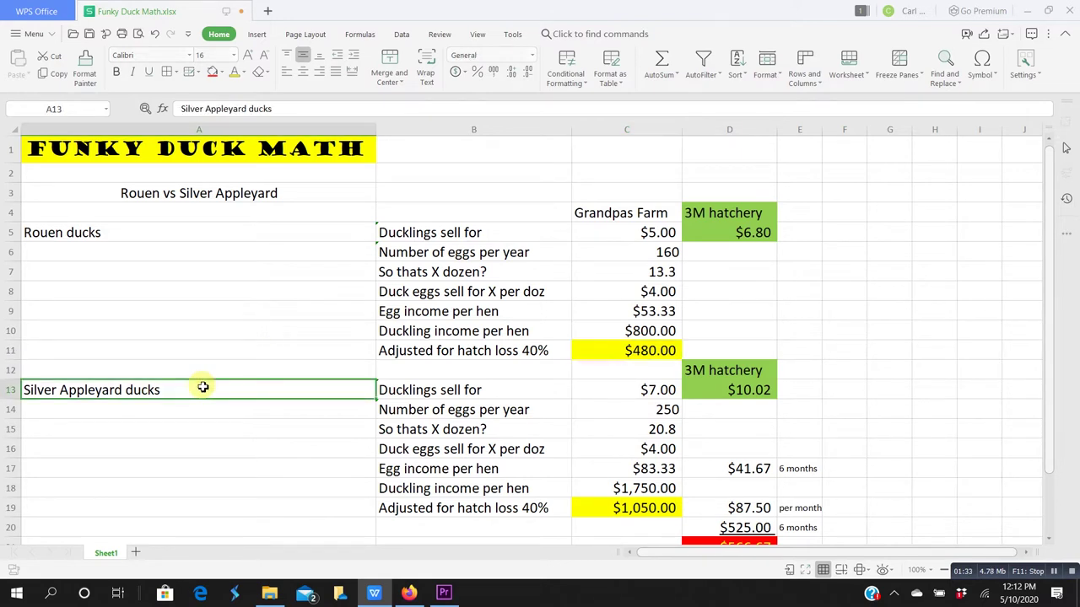
left_click(608, 393)
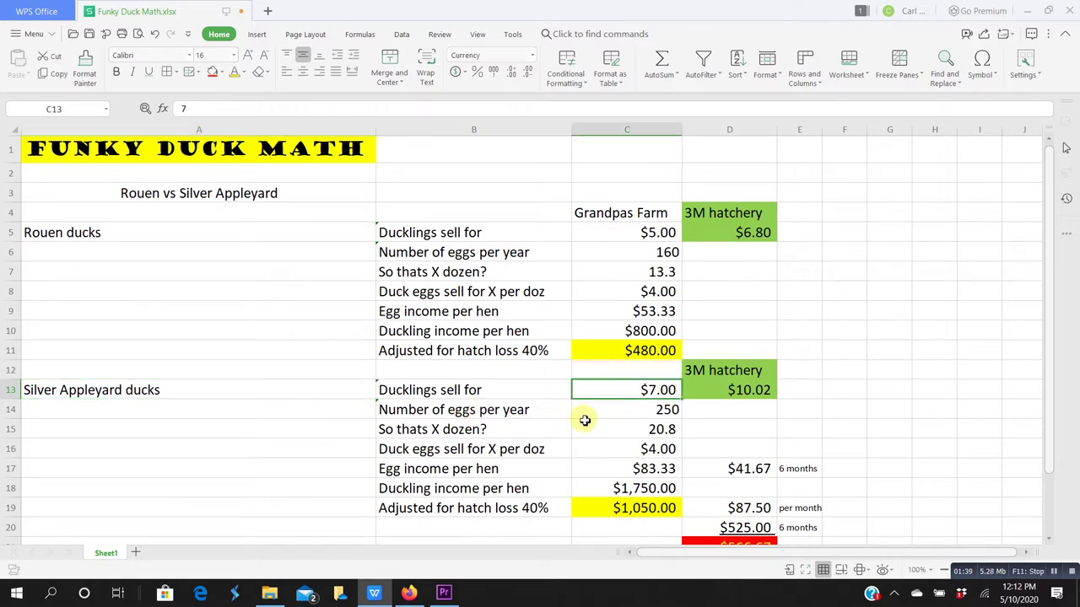
left_click(623, 411)
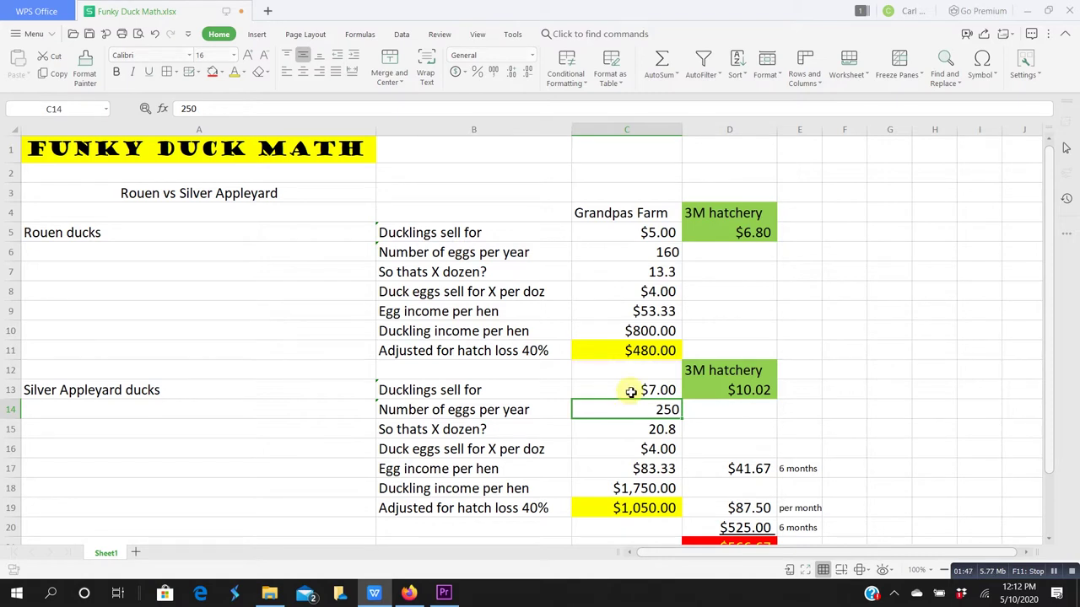
left_click(632, 389)
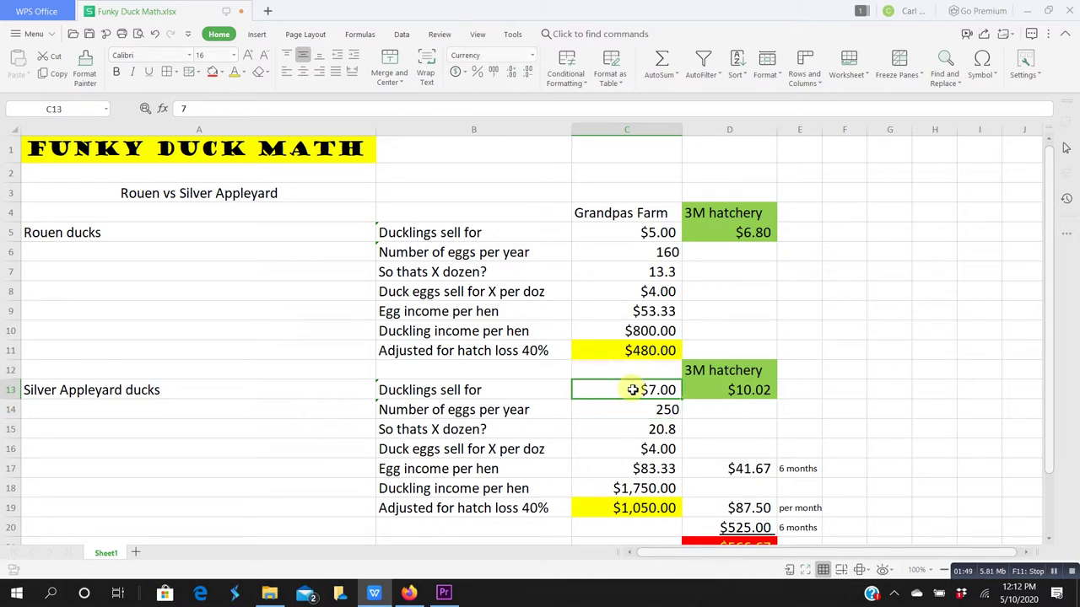
left_click(633, 235)
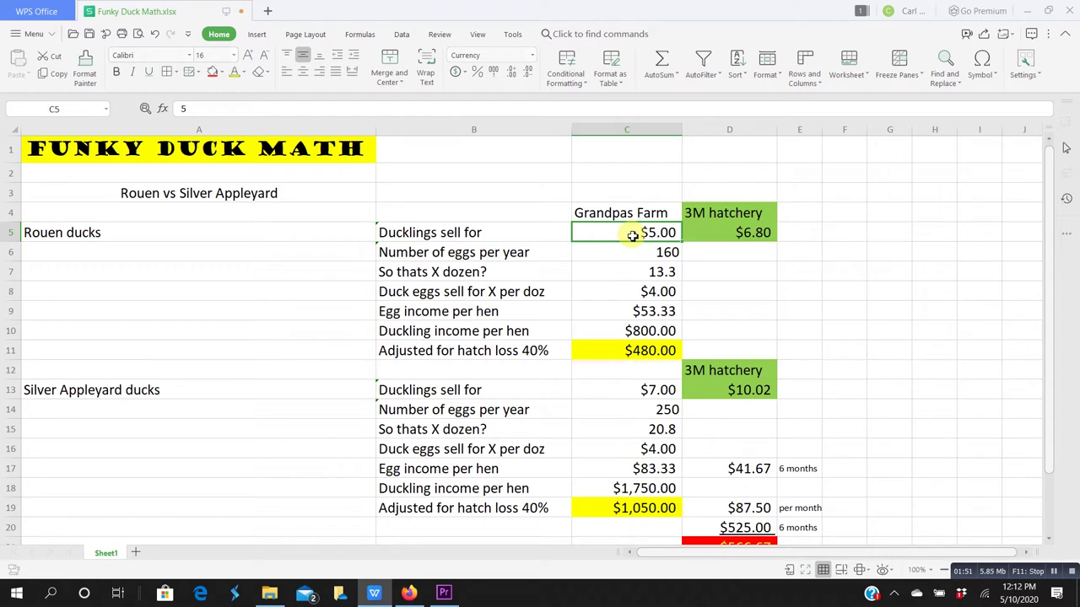
left_click(639, 413)
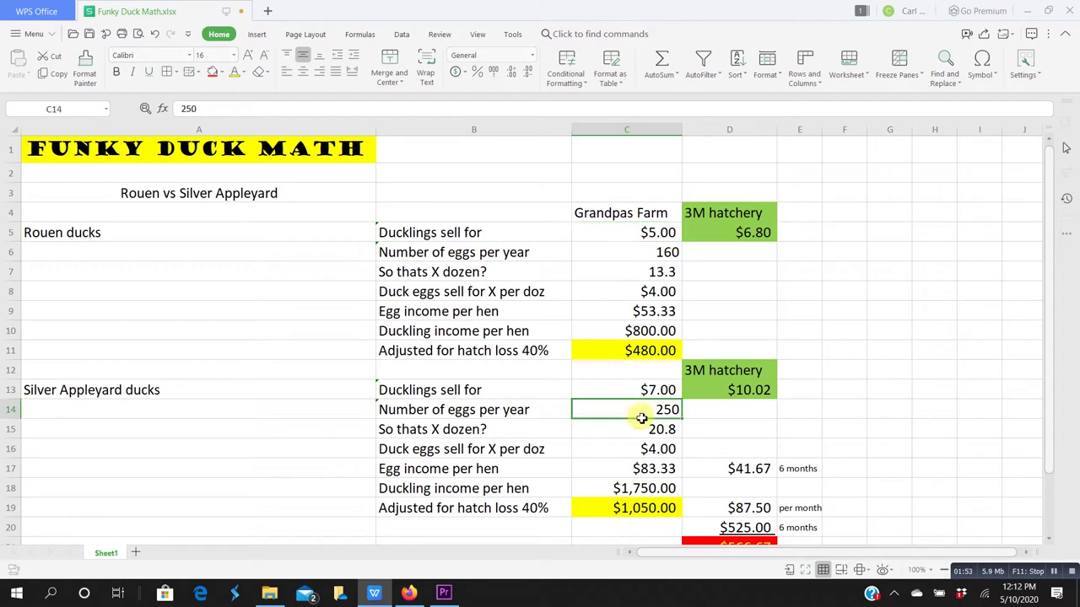
left_click(630, 432)
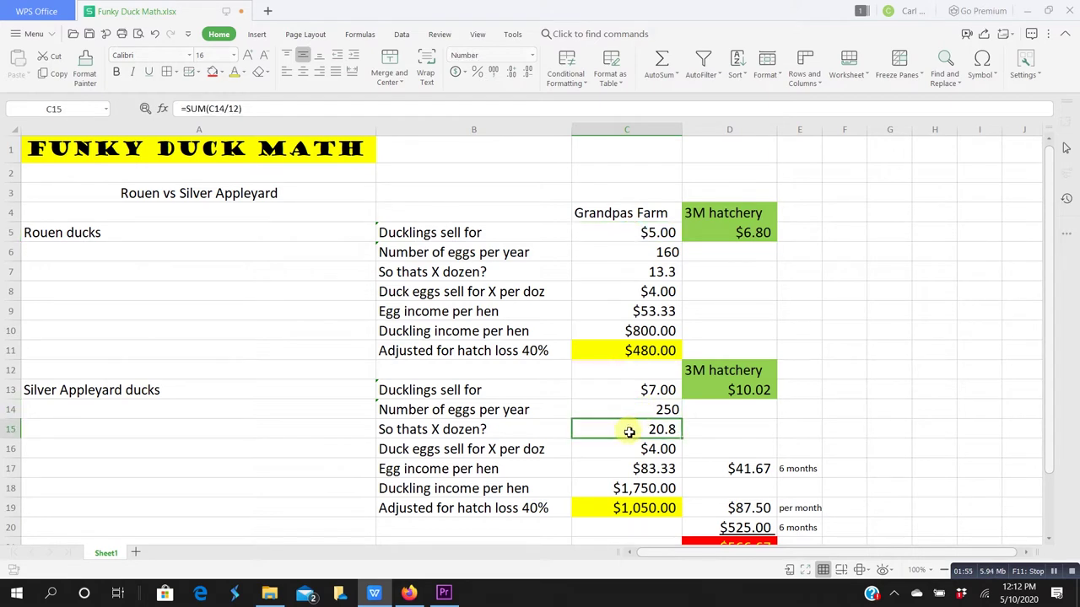
left_click(618, 453)
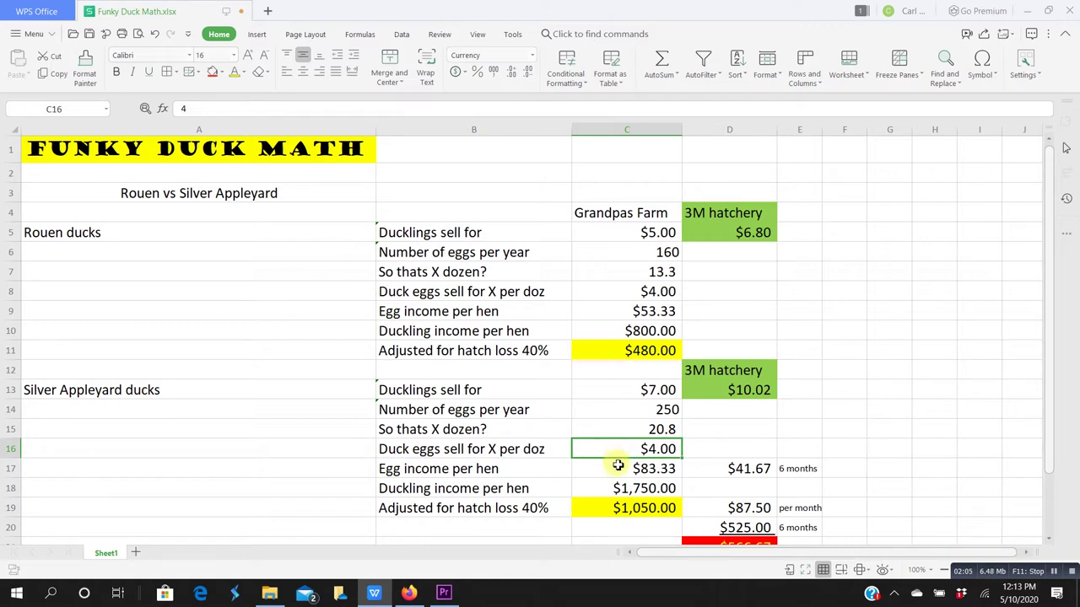
left_click(615, 468)
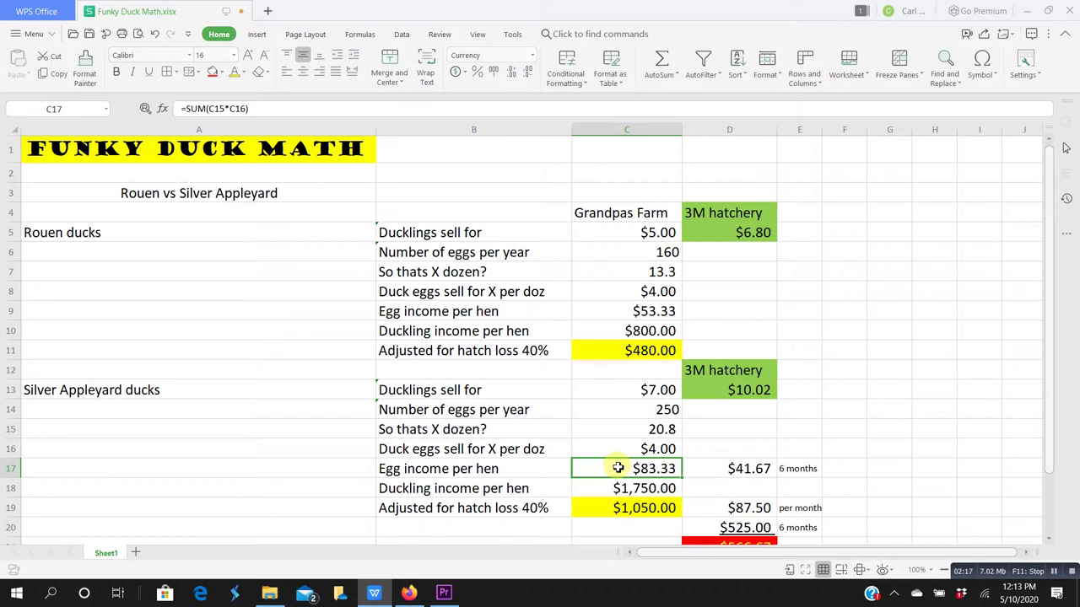
left_click(641, 412)
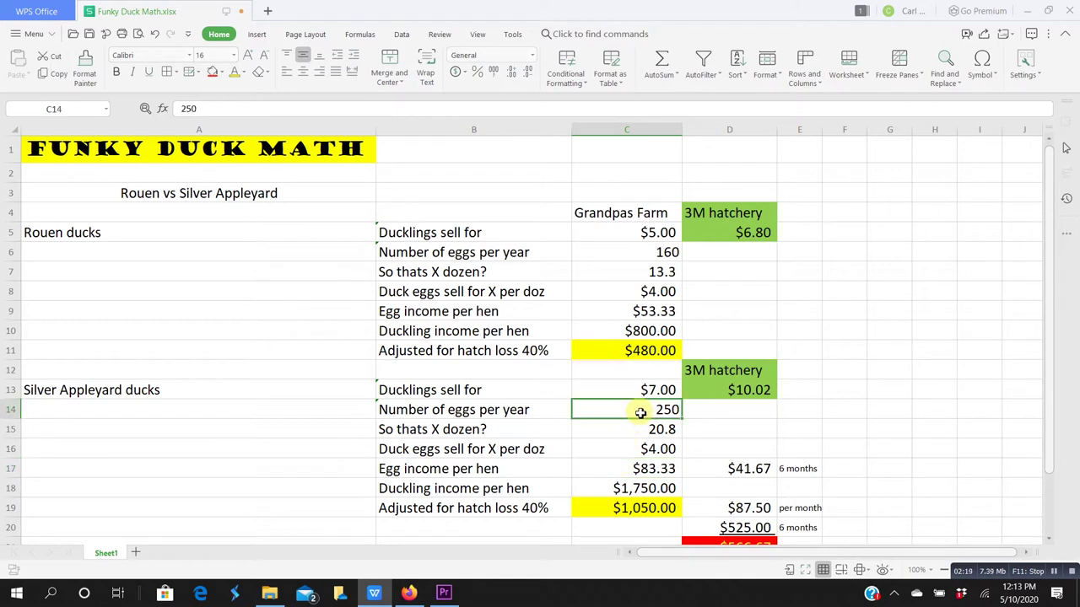
left_click(606, 491)
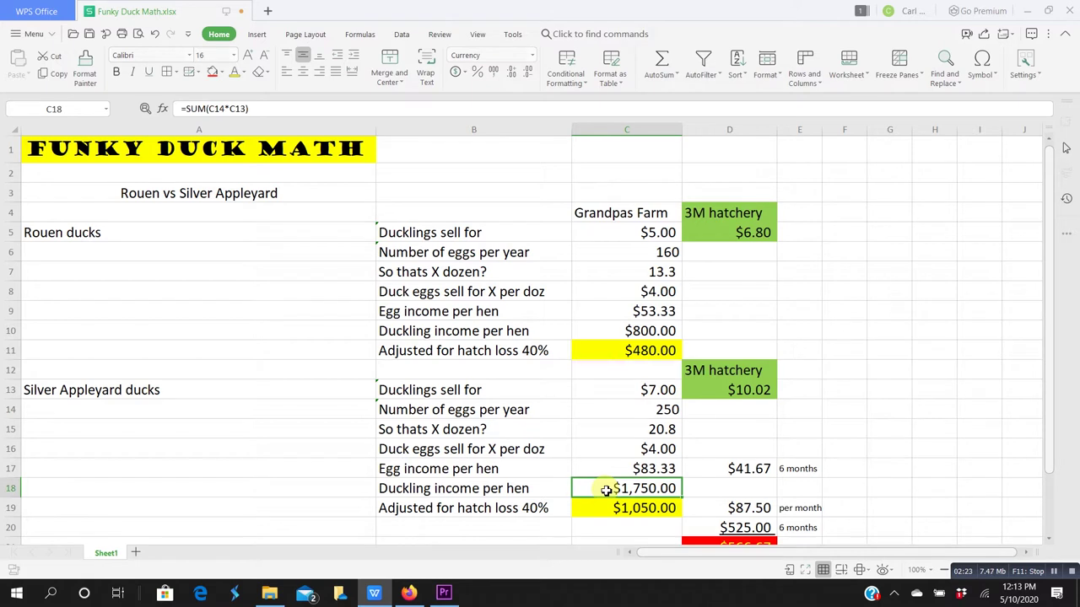
left_click(604, 510)
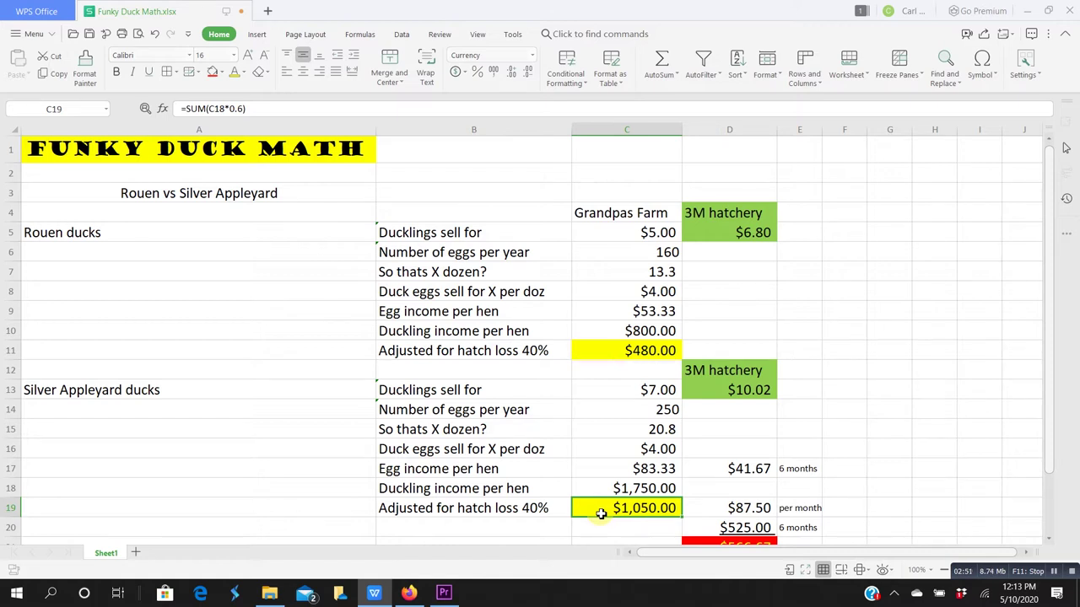
Examine the Silver Appleyard six-month egg income, monthly and six-month duckling income, and their combined total in column D.
left_click(639, 468)
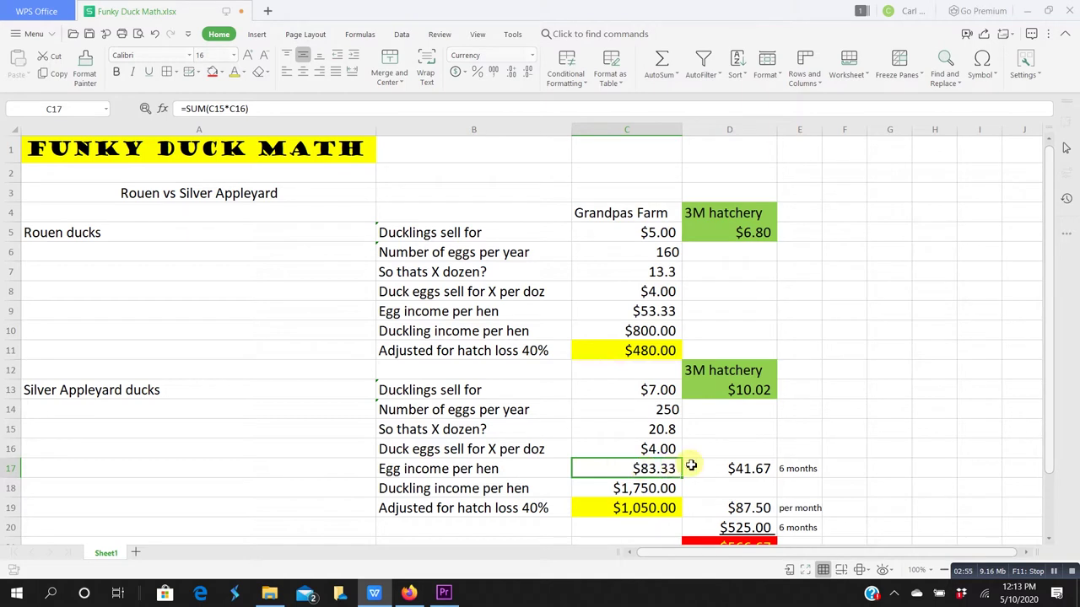
left_click(753, 470)
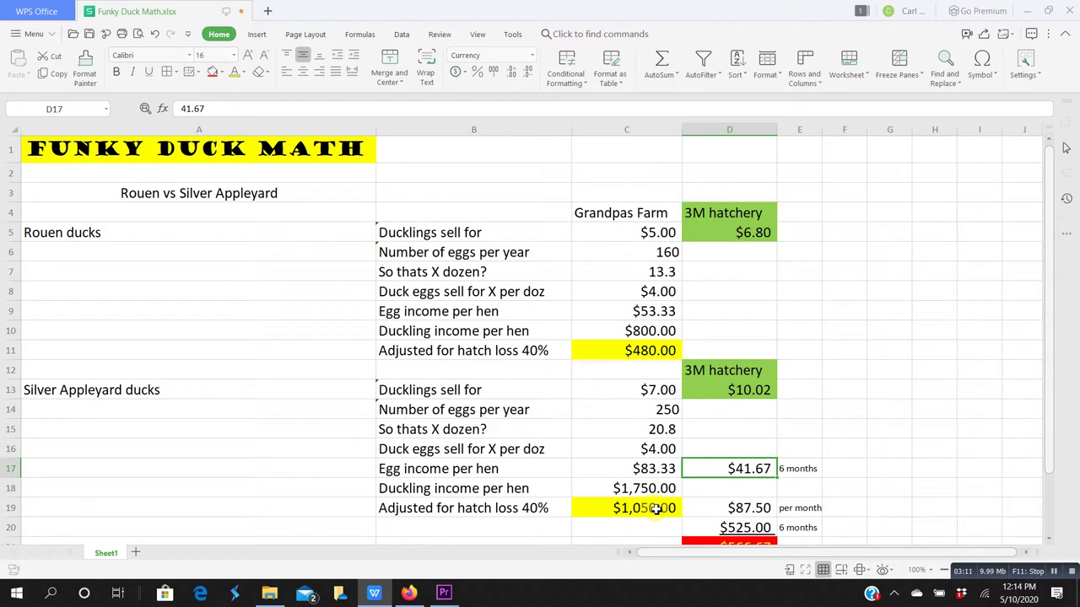
left_click(736, 510)
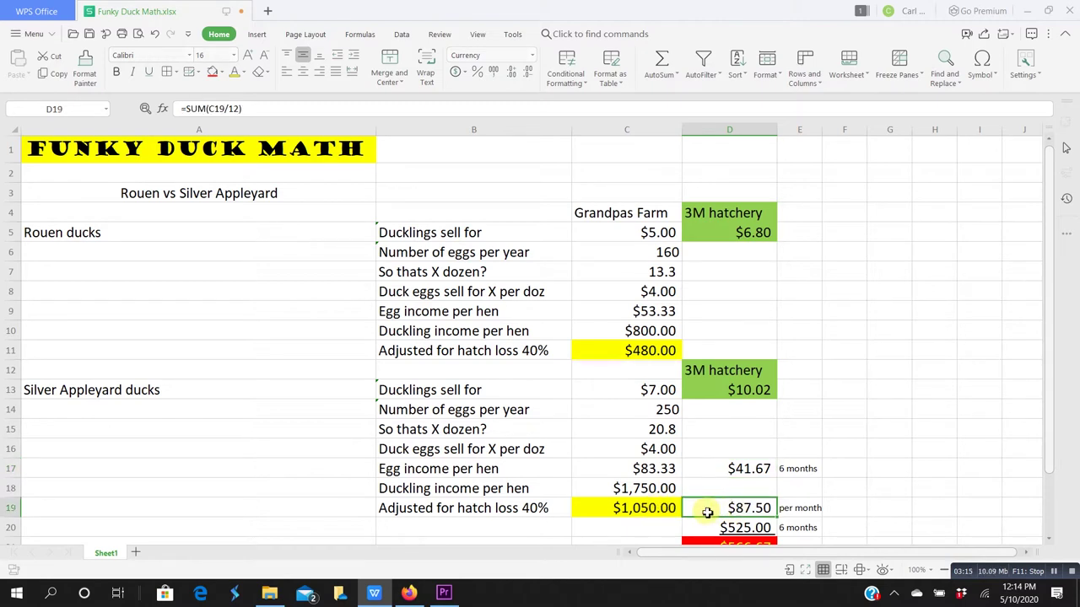
left_click(719, 529)
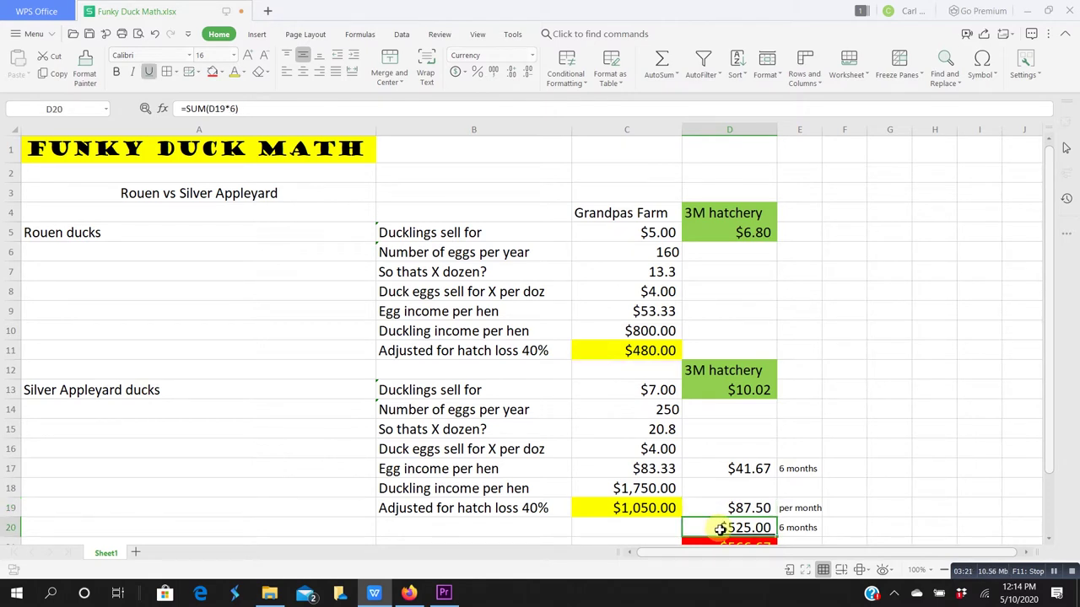
left_click(719, 472)
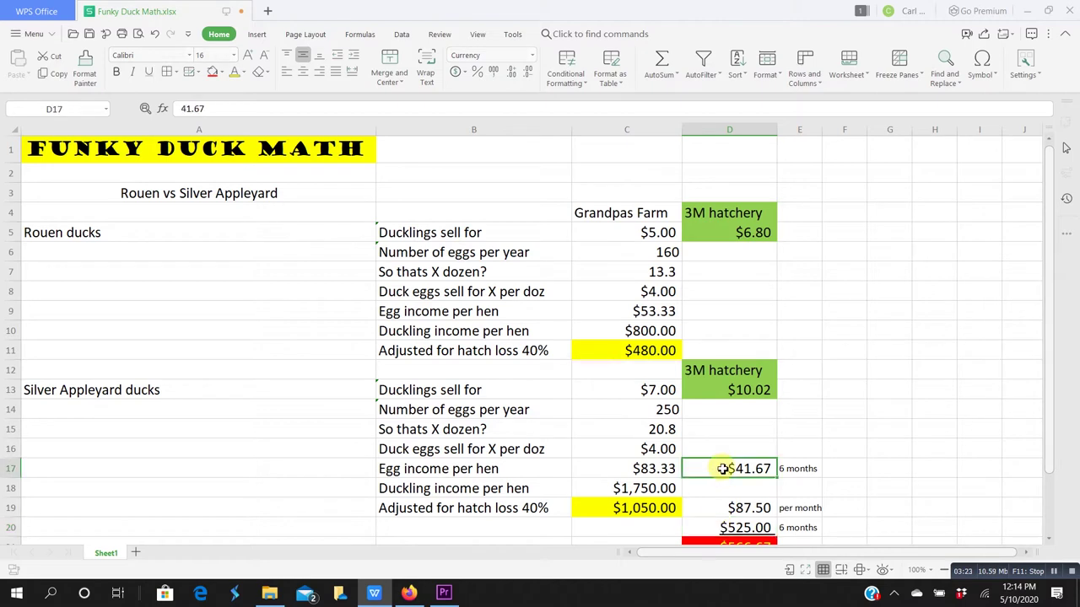
left_click(715, 529)
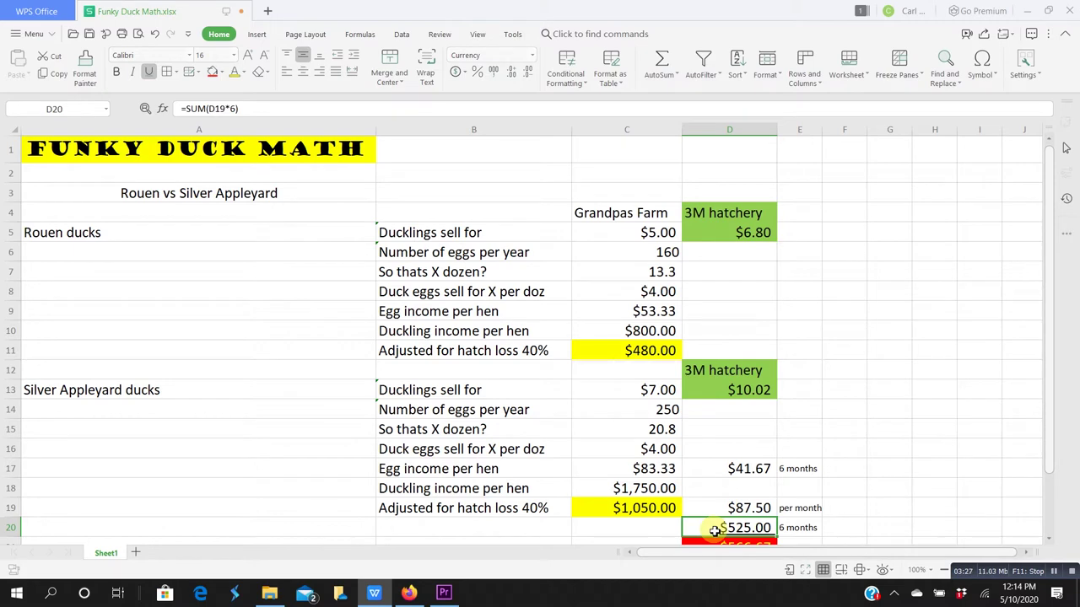
scroll(715, 529, "down", 1)
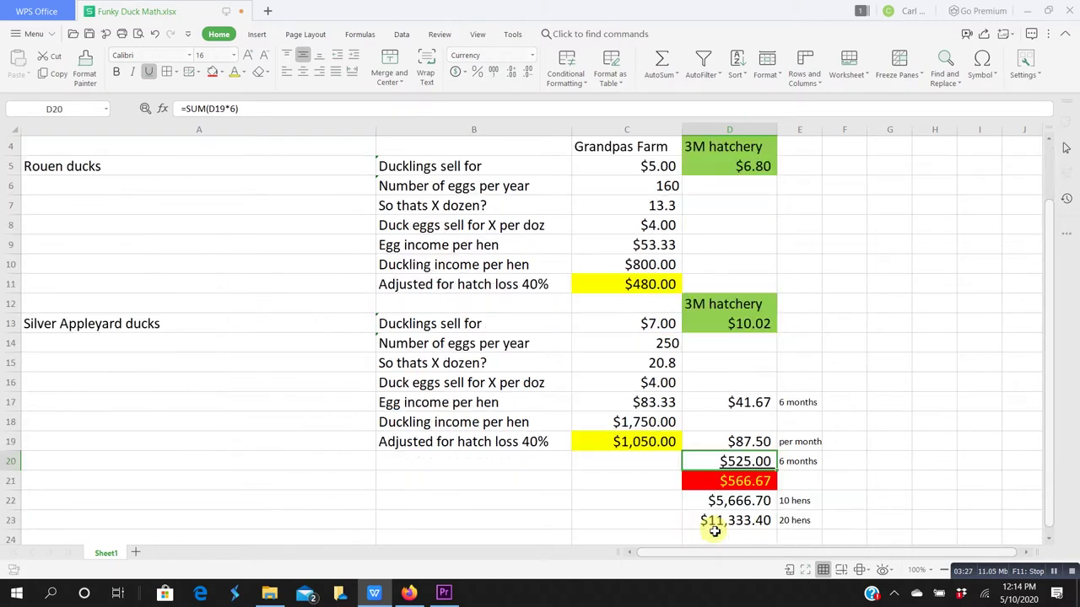
left_click(742, 481)
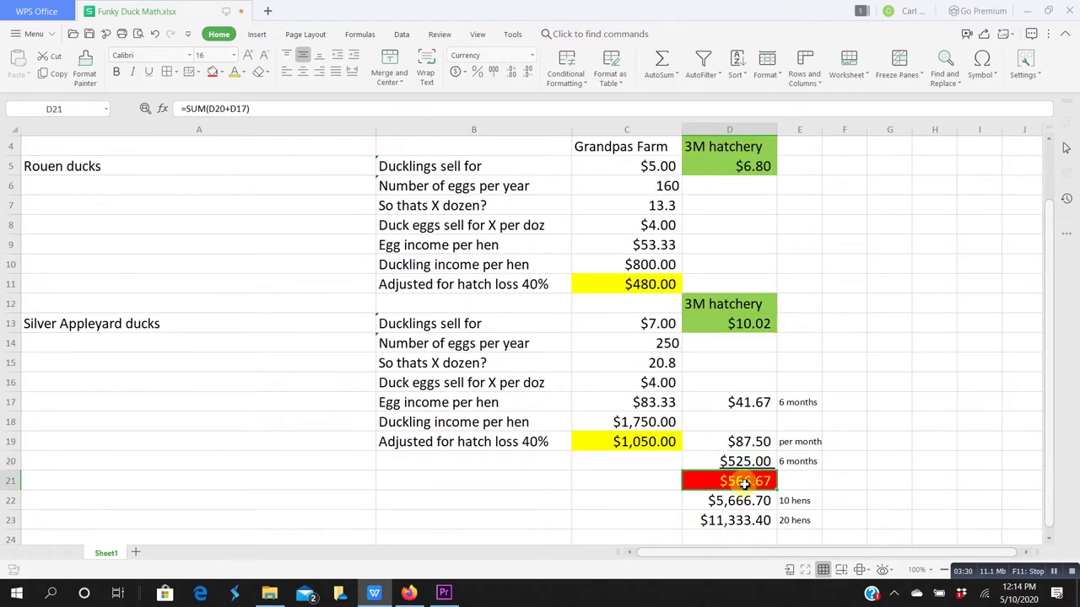
left_click(810, 481)
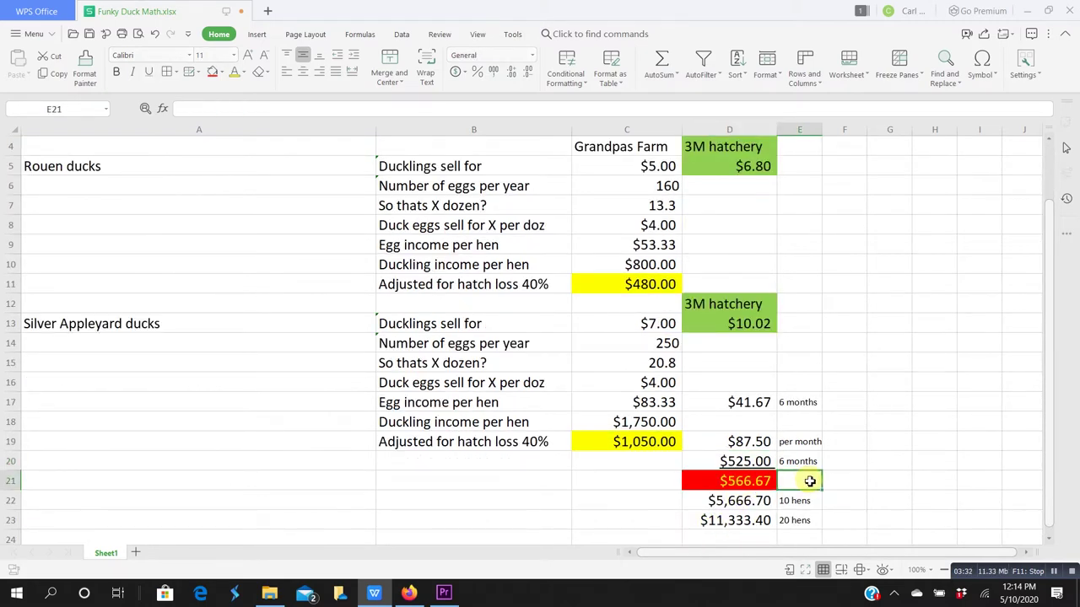
Examine the Silver Appleyard six-month combined income per hen and its projections for 10 and 20 hens in column D.
left_click(671, 479)
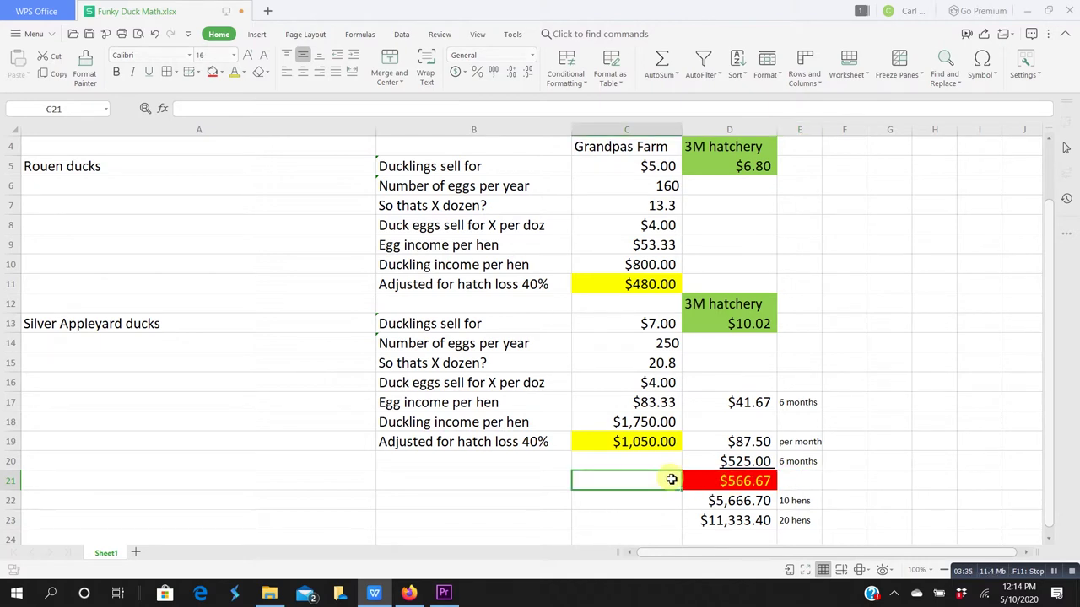
left_click(744, 504)
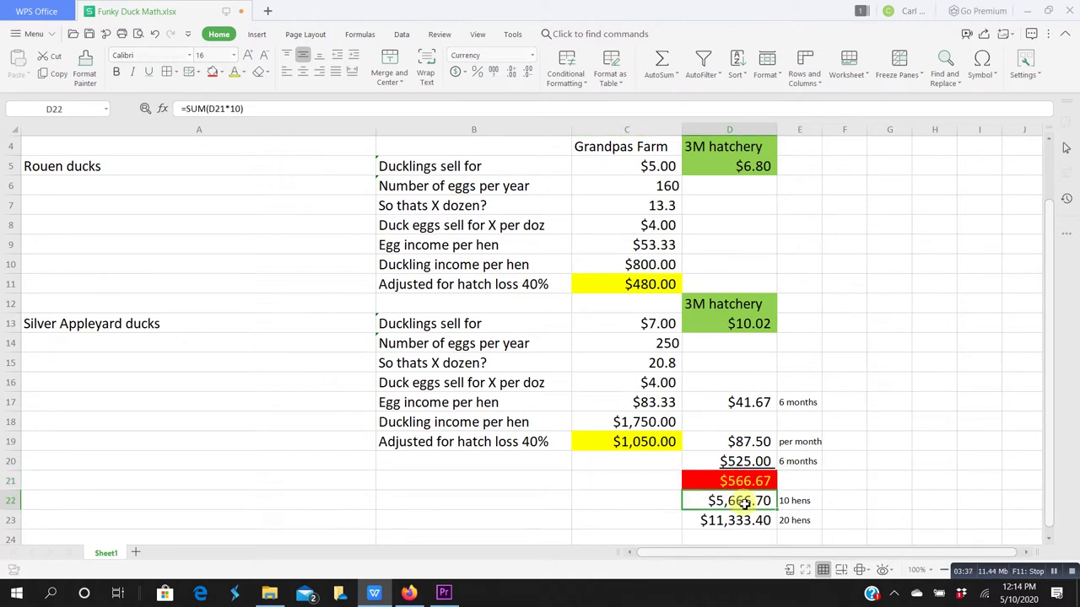
left_click(746, 523)
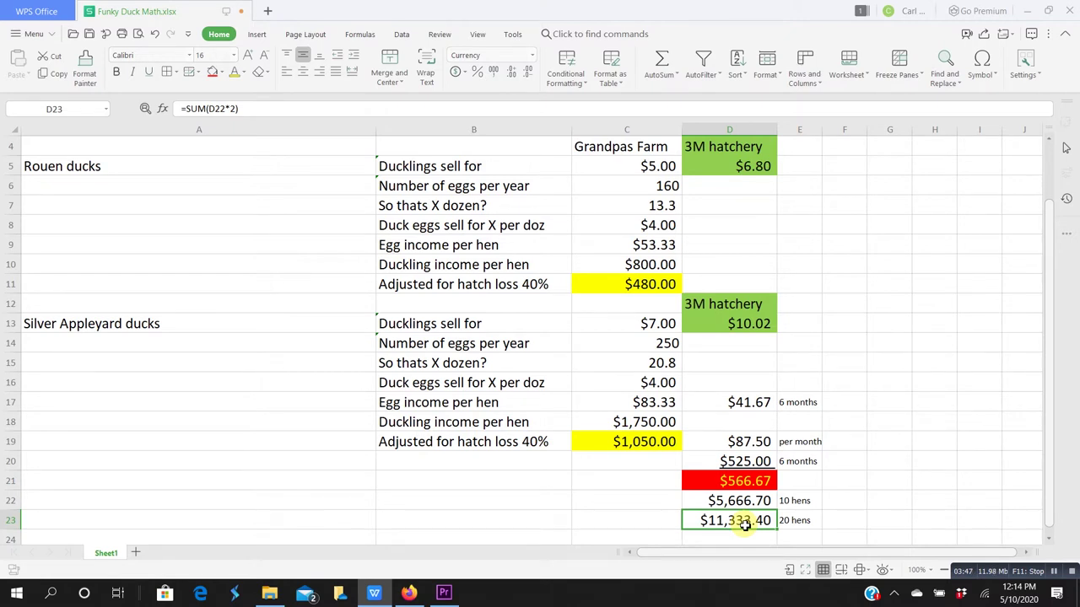
left_click(745, 481)
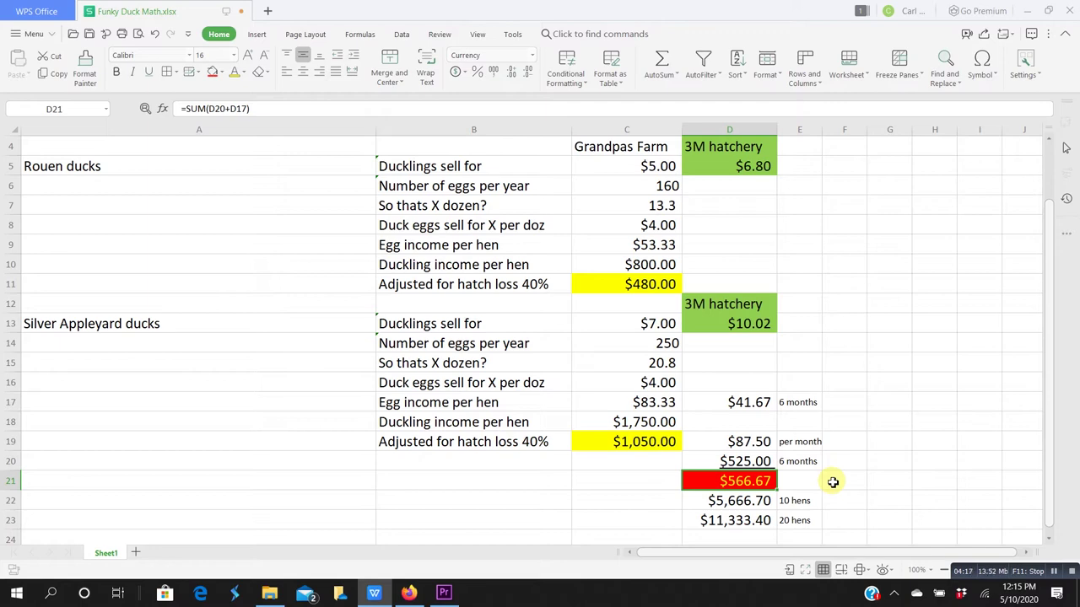
Compare the Silver Appleyard and Rouen entries, focusing on each breed's number of eggs per year.
scroll(833, 481, "up", 1)
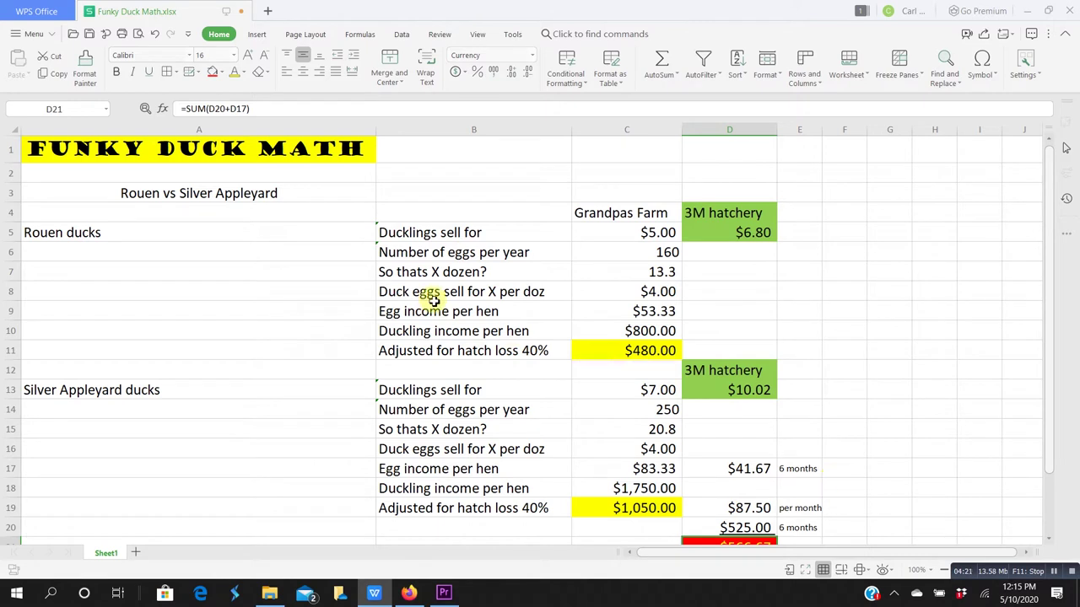
left_click(78, 392)
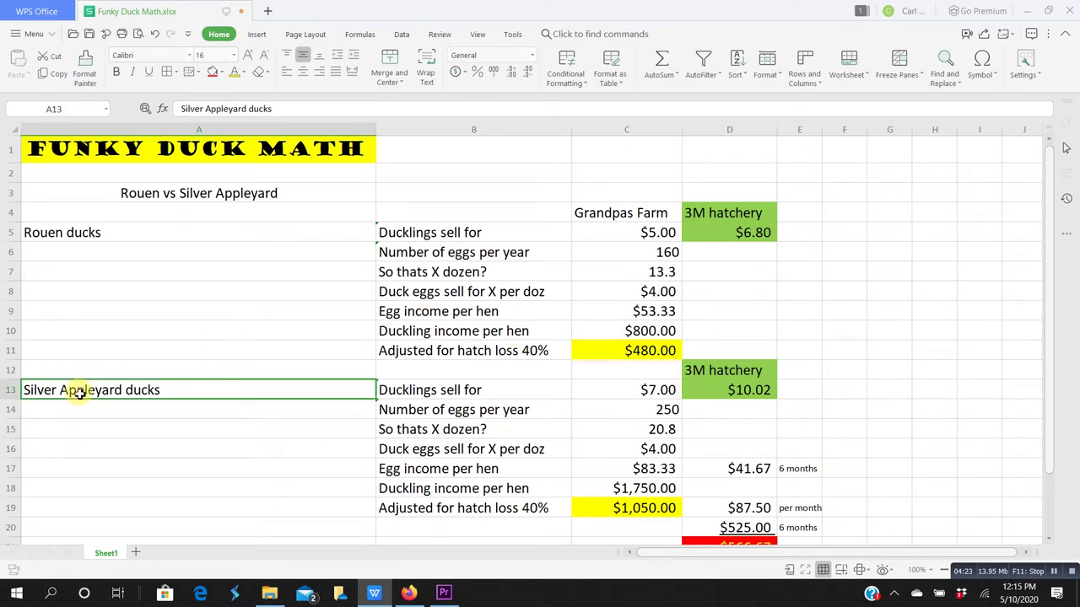
left_click(112, 237)
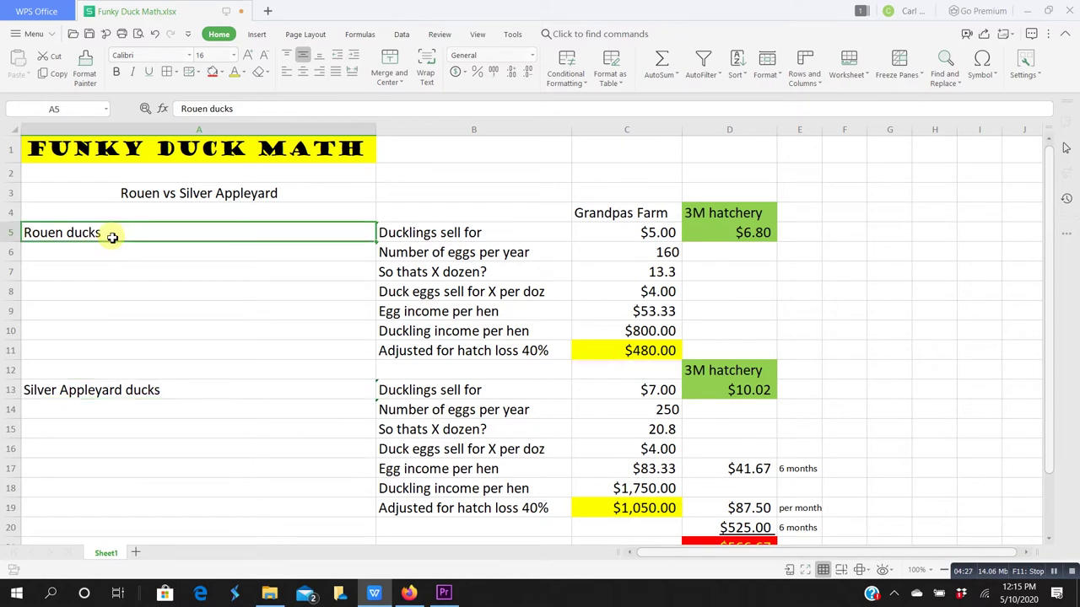
left_click(663, 409)
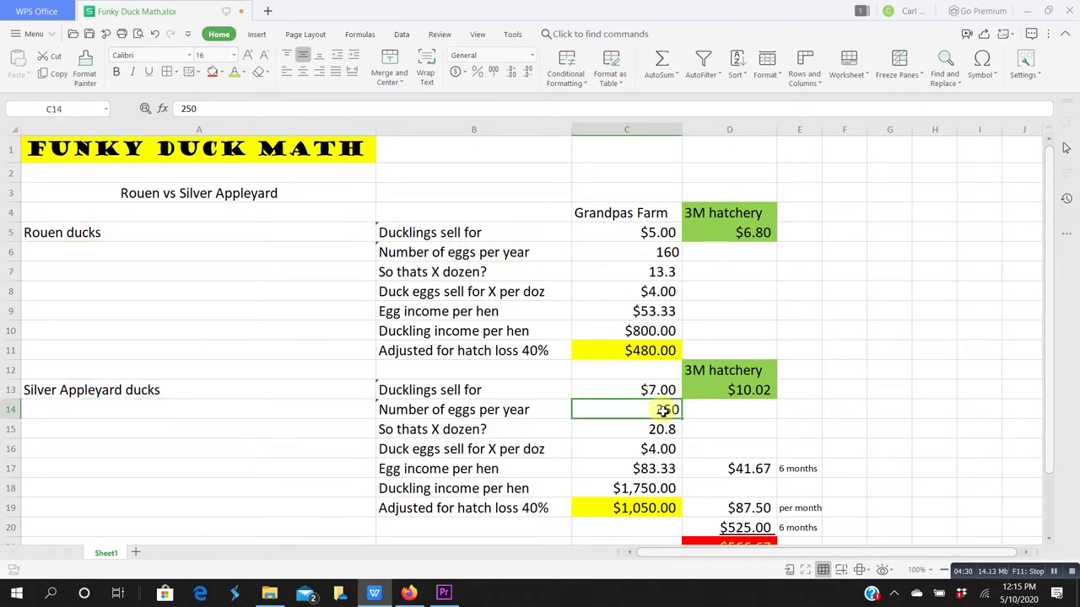
left_click(651, 252)
Compare Rouen and Silver Appleyard duckling prices at Grandpas Farm, check the Silver Appleyard 3M hatchery price, and review the Rouen egg price per dozen.
left_click(652, 233)
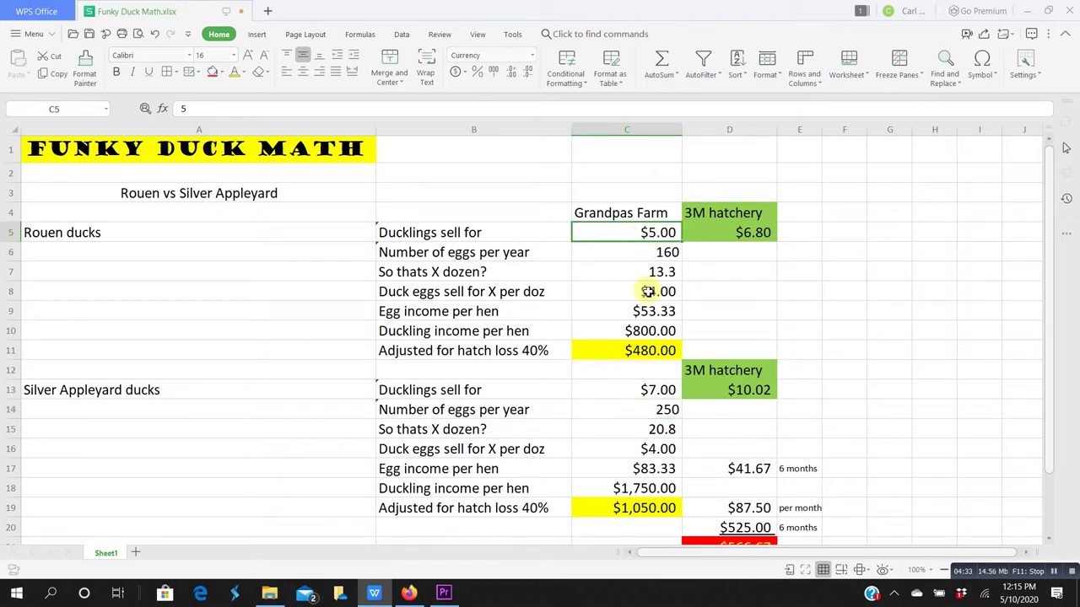
left_click(650, 390)
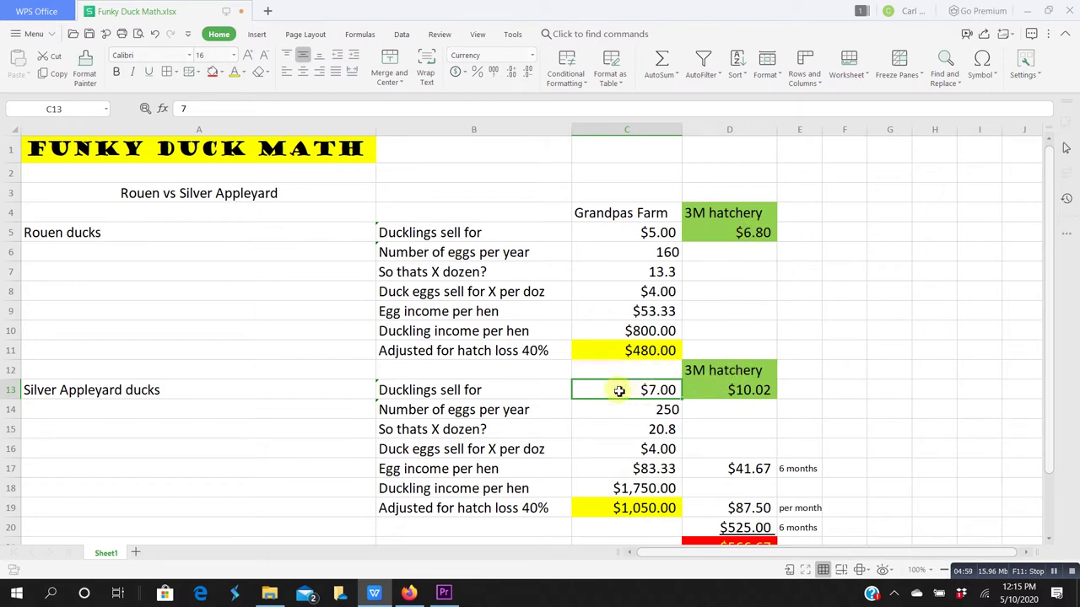
left_click(716, 390)
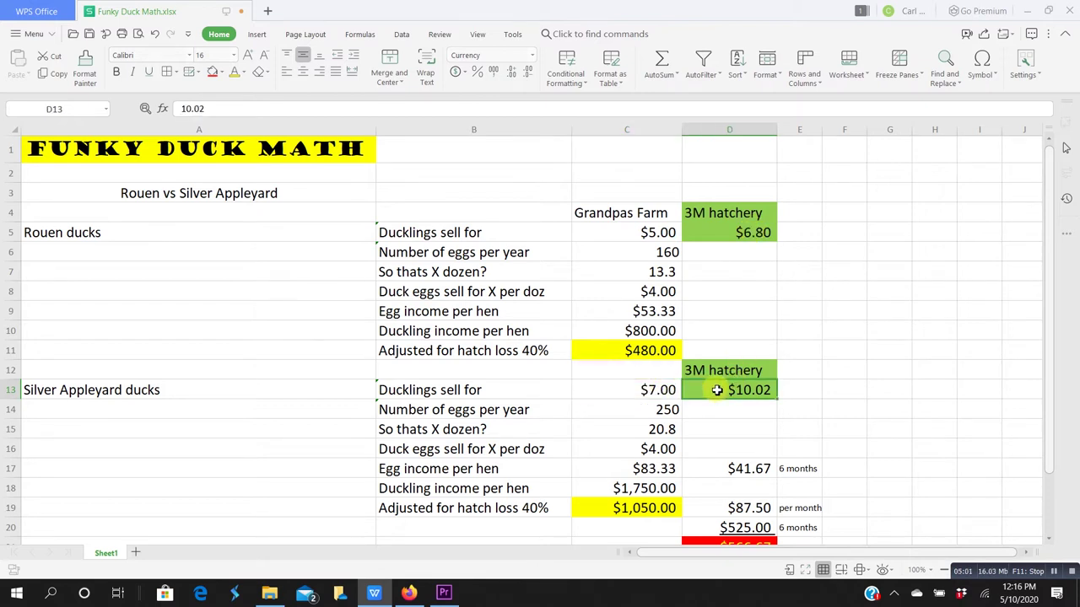
left_click(668, 389)
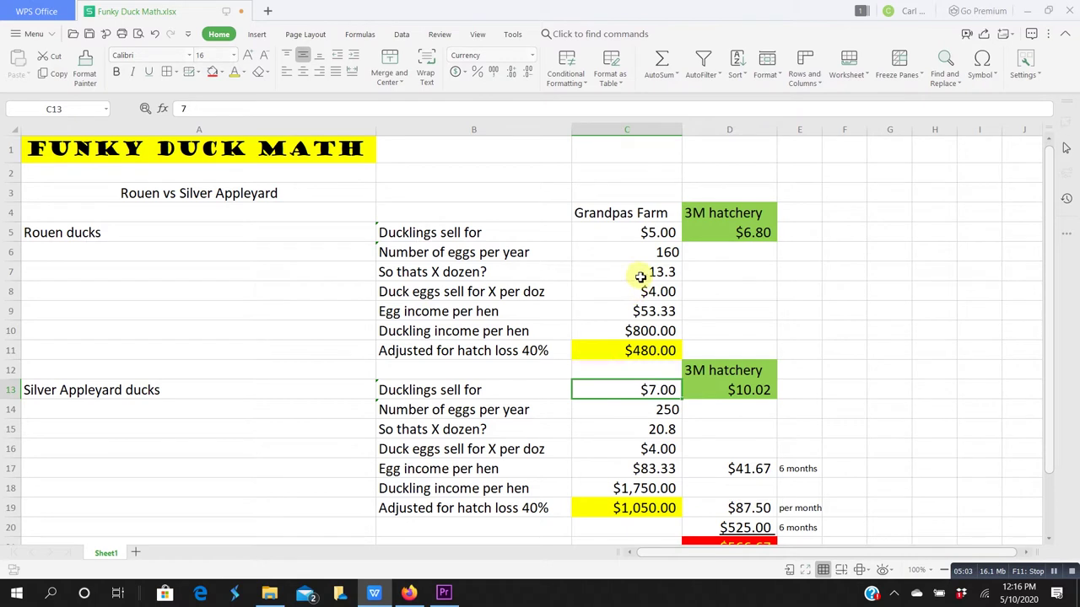
left_click(644, 233)
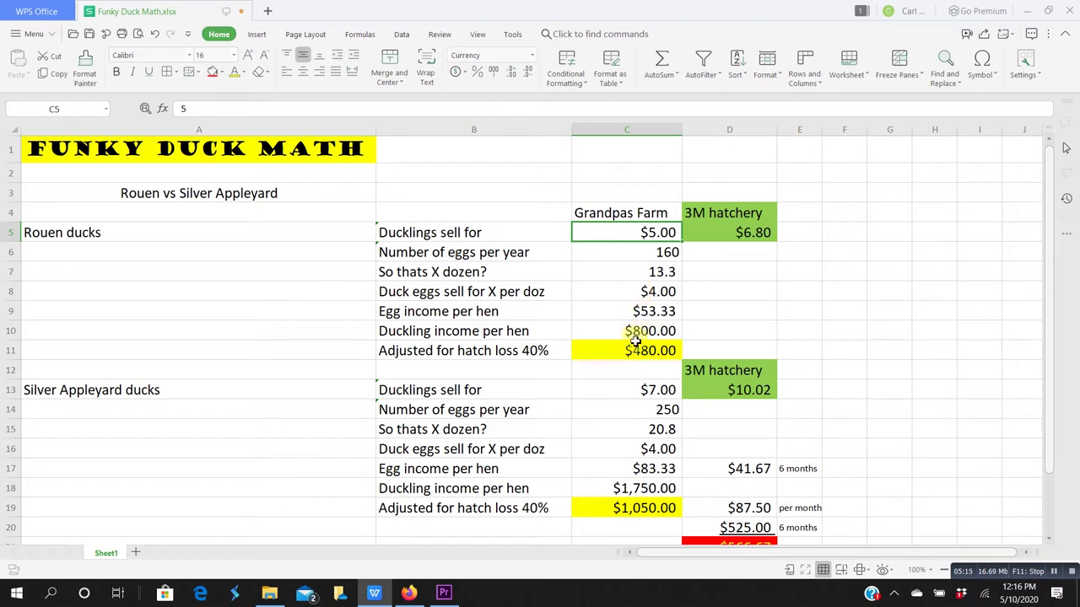
left_click(636, 289)
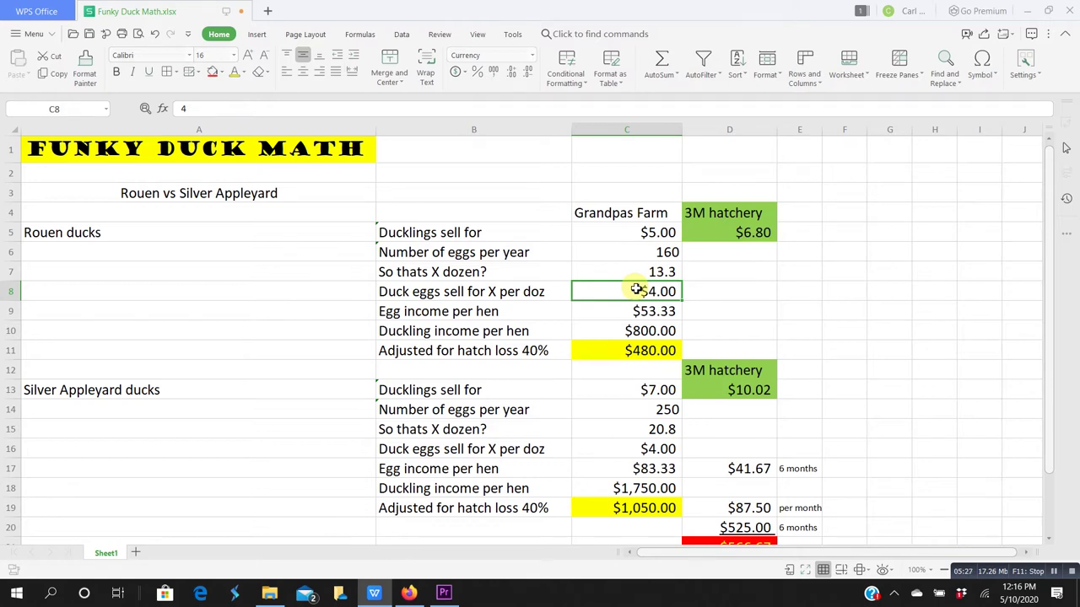
scroll(636, 289, "down", 1)
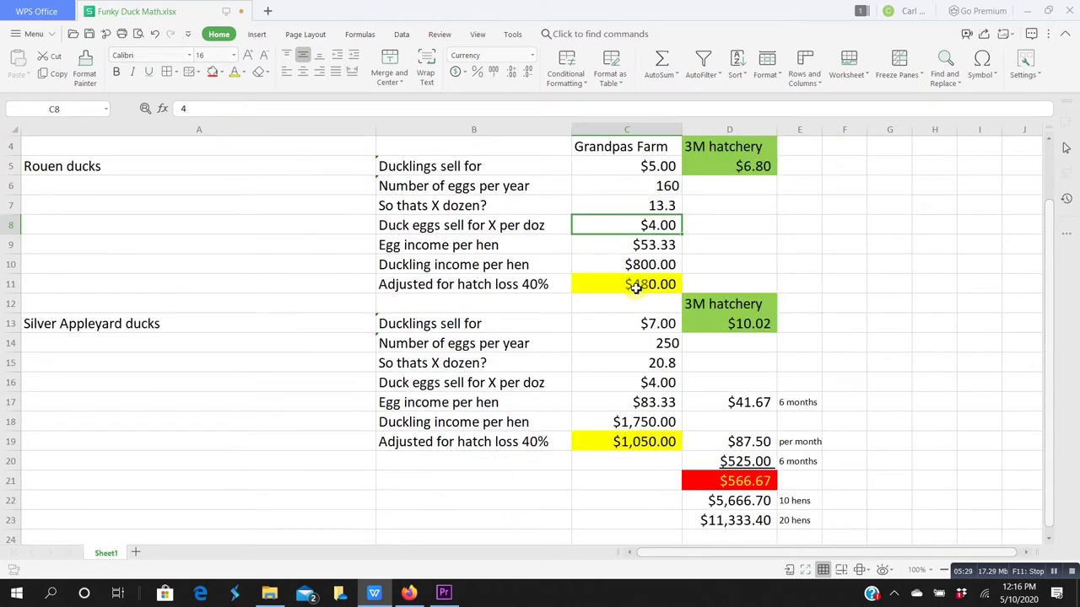
scroll(636, 287, "up", 1)
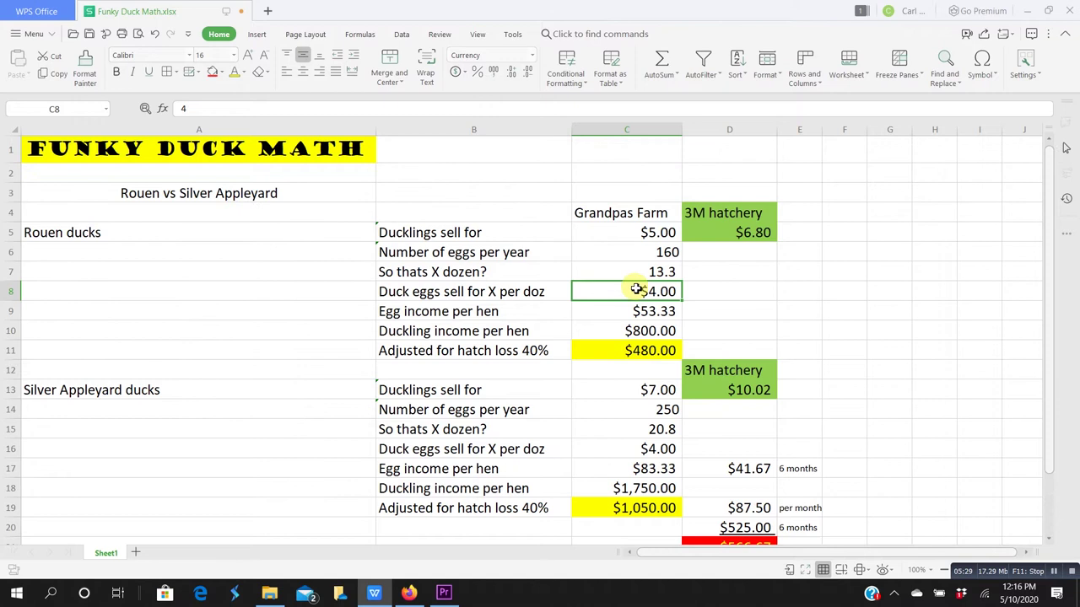
left_click(160, 394)
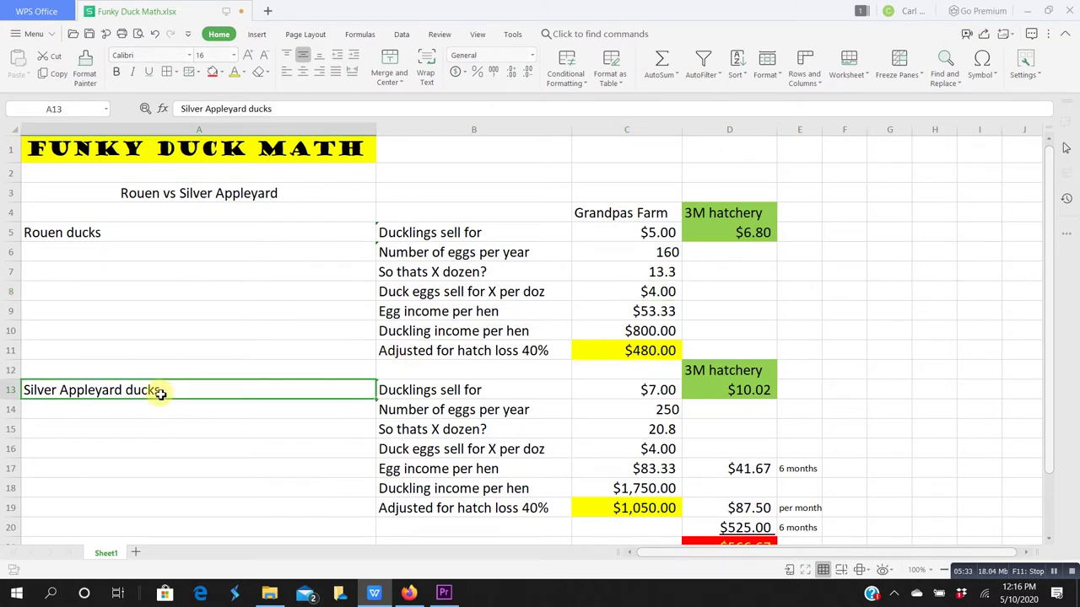